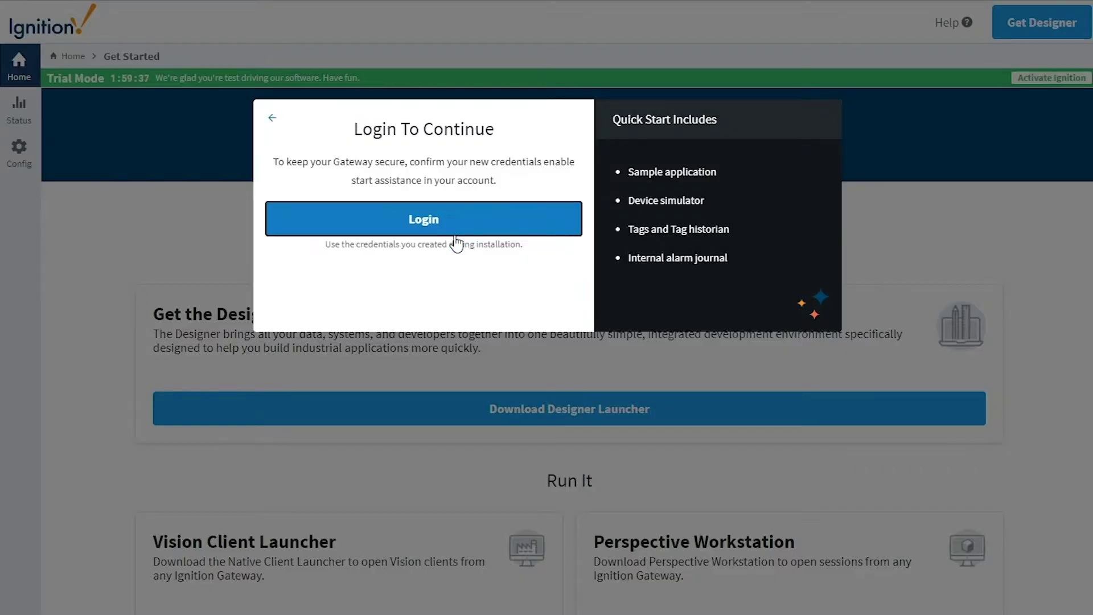
# Enable Quick Start, then browse the Containers, Alarming and mobile-responsive Layouts pages of Explore Ignition
pyautogui.click(444, 231)
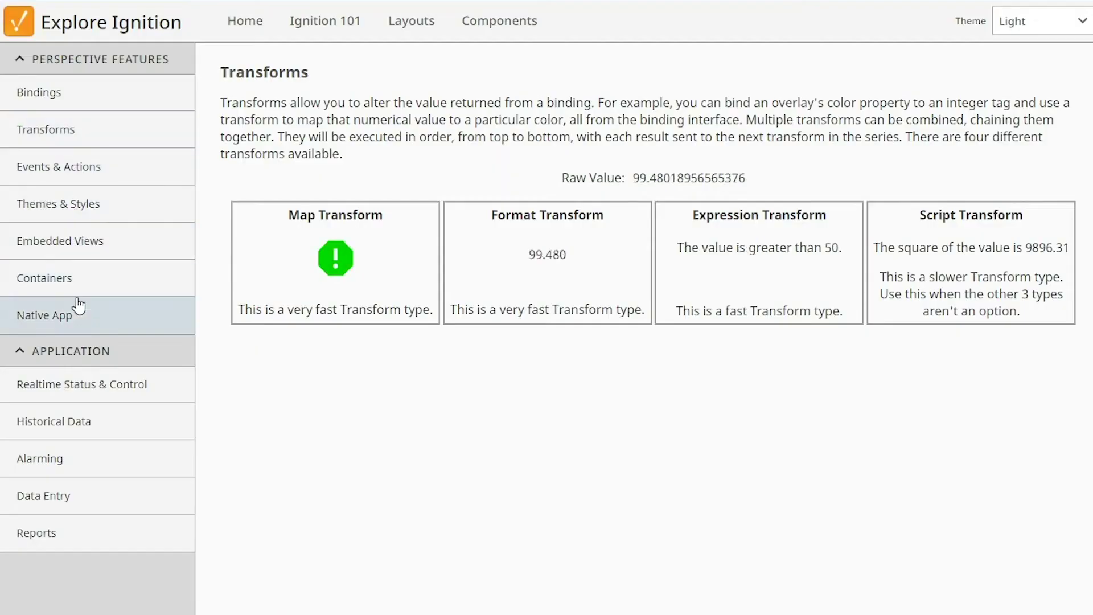
pyautogui.click(78, 296)
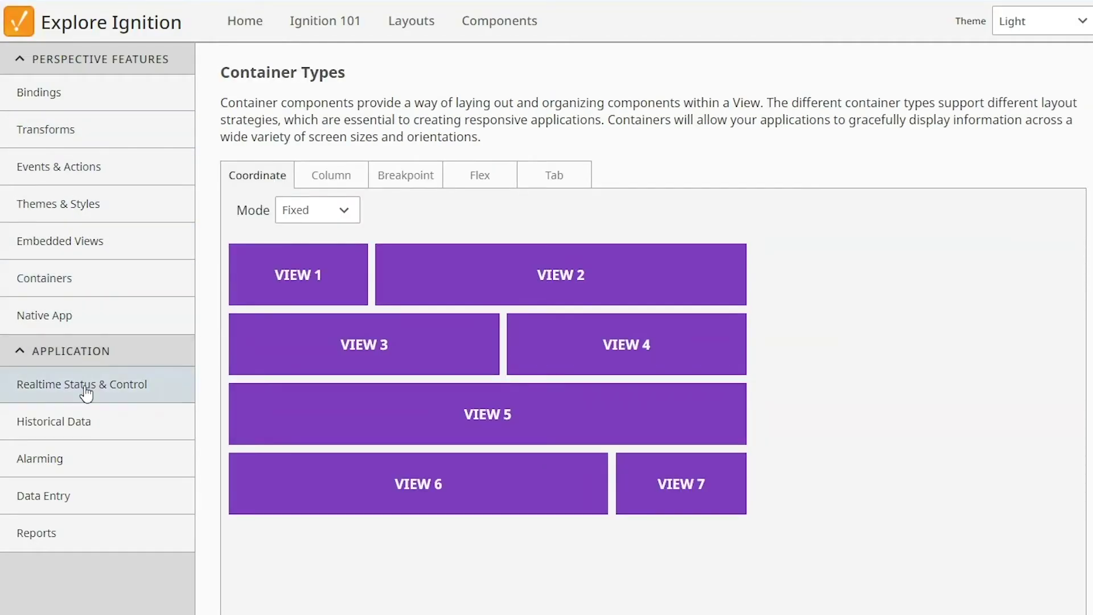
pyautogui.click(89, 467)
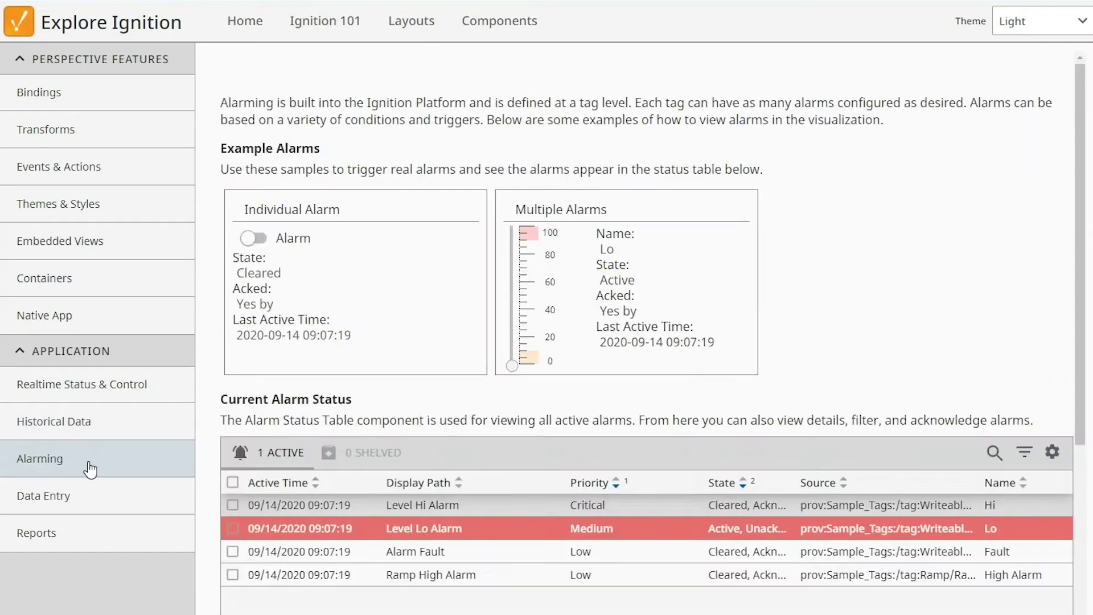
pyautogui.click(421, 34)
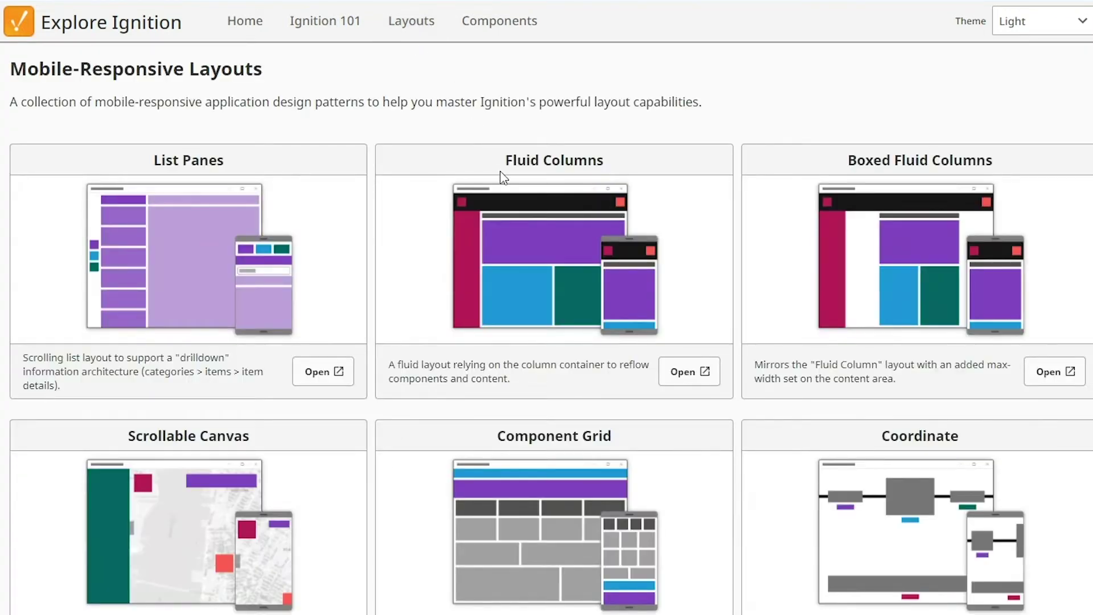
# Launch the Fluid Columns layout example full-screen from its card
pyautogui.click(674, 376)
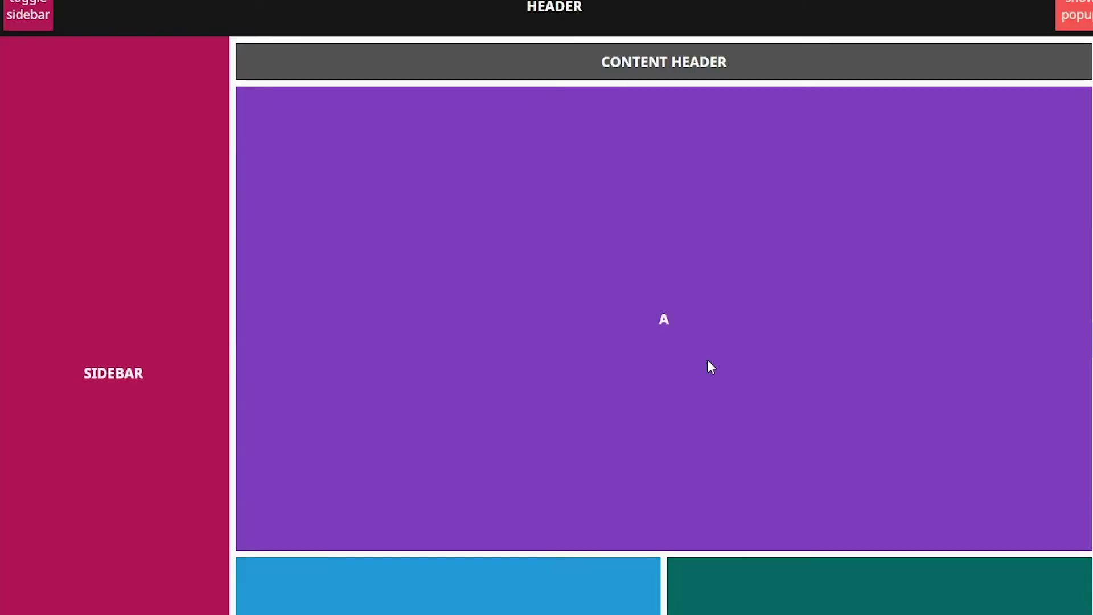